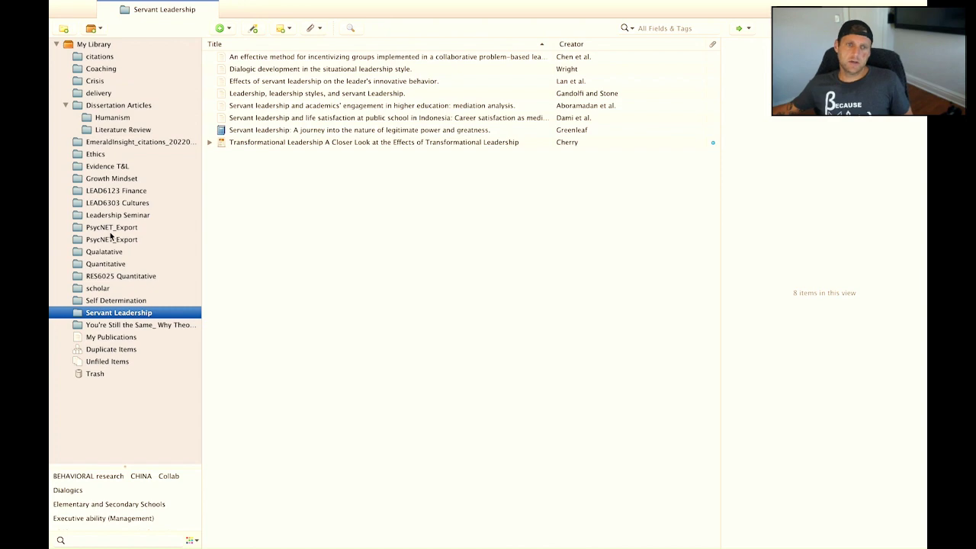
# Browse the Dissertation Articles, Servant Leadership and Literature Review collections, ending back on Dissertation Articles
pyautogui.click(123, 110)
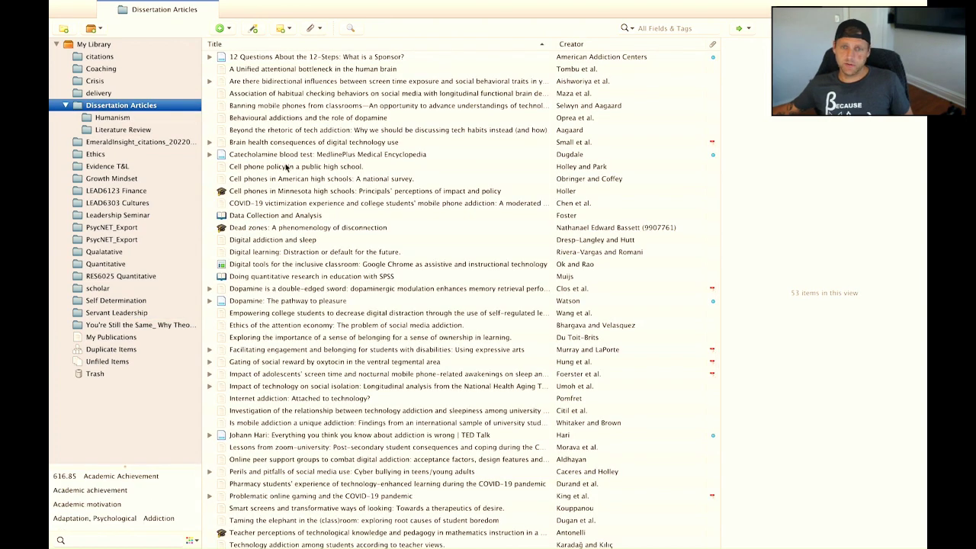
pyautogui.scroll(-2, 315, 193)
pyautogui.scroll(-3, 315, 192)
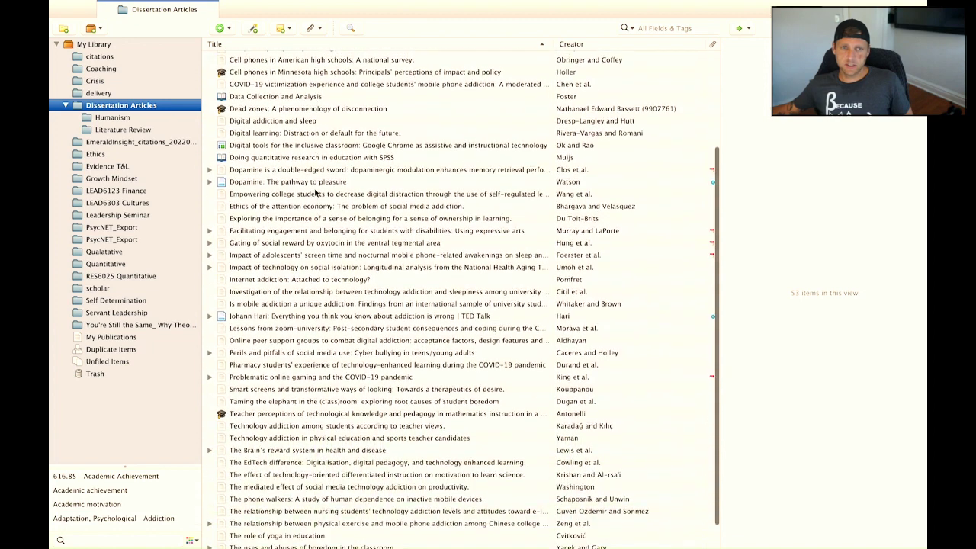
pyautogui.scroll(-1, 314, 193)
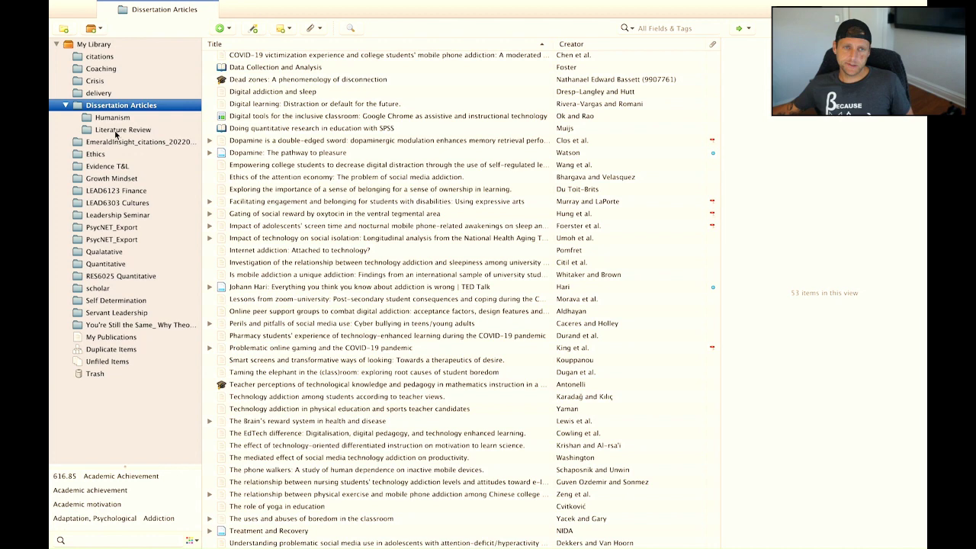
pyautogui.click(137, 314)
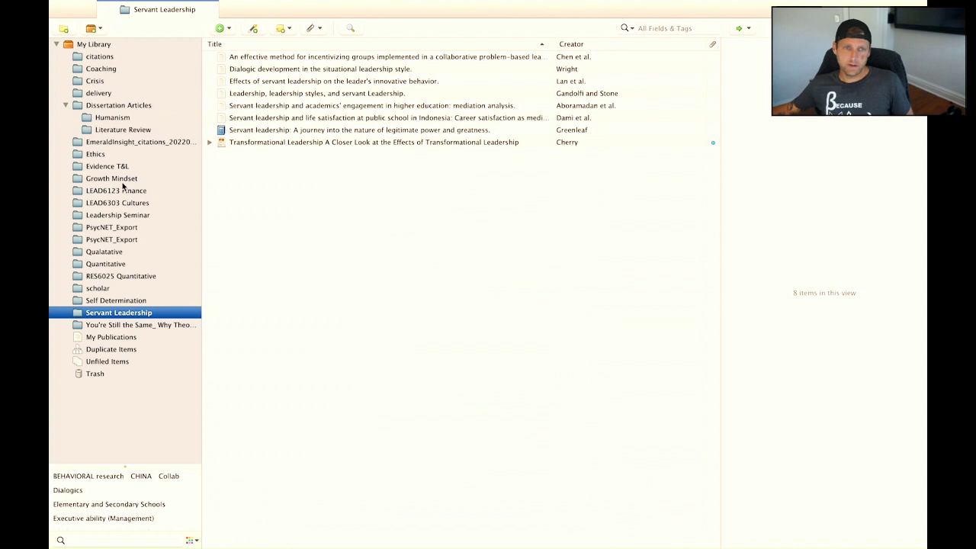
pyautogui.click(120, 131)
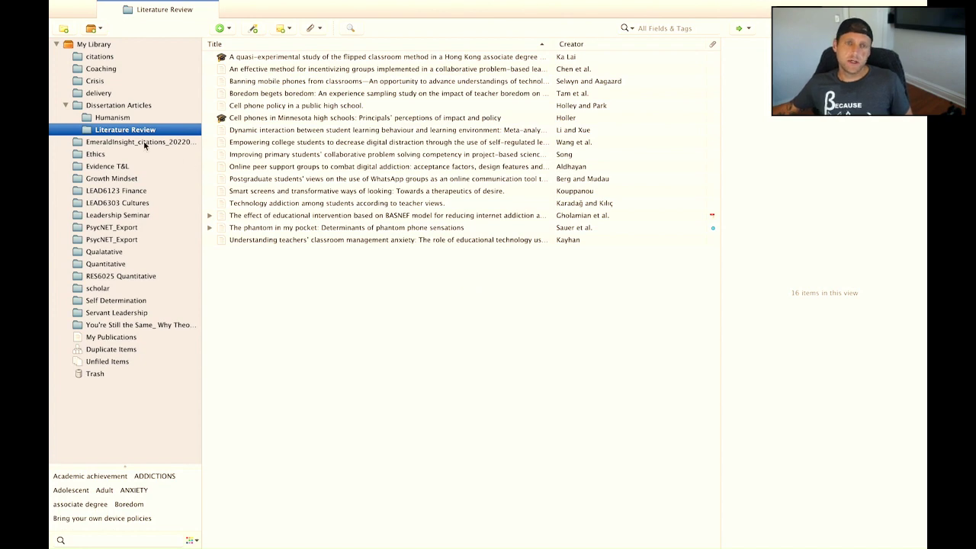
pyautogui.click(124, 107)
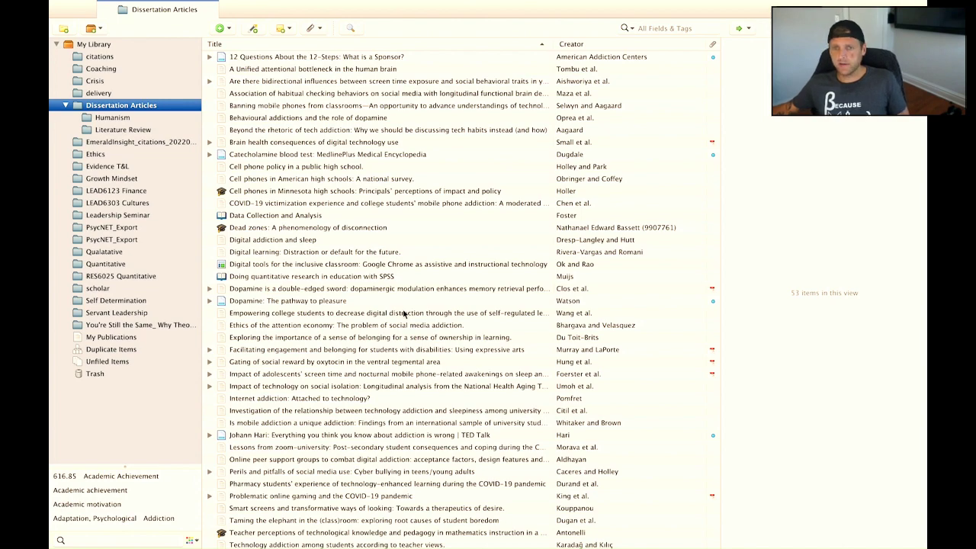
# Switch to the Chrome window with the EBSCO record for the servant-leadership emotional-exhaustion article
pyautogui.hotkey('ctrl', 'Up')
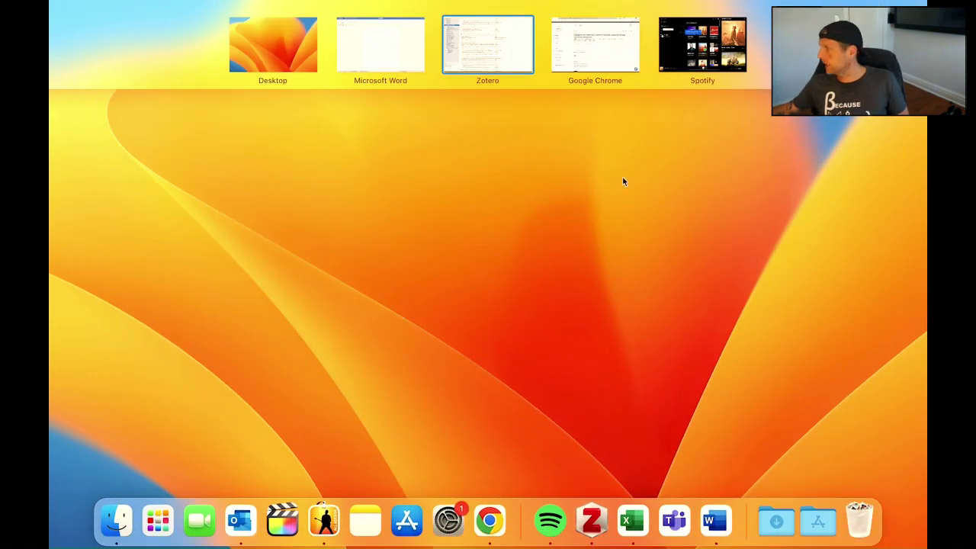
pyautogui.click(572, 54)
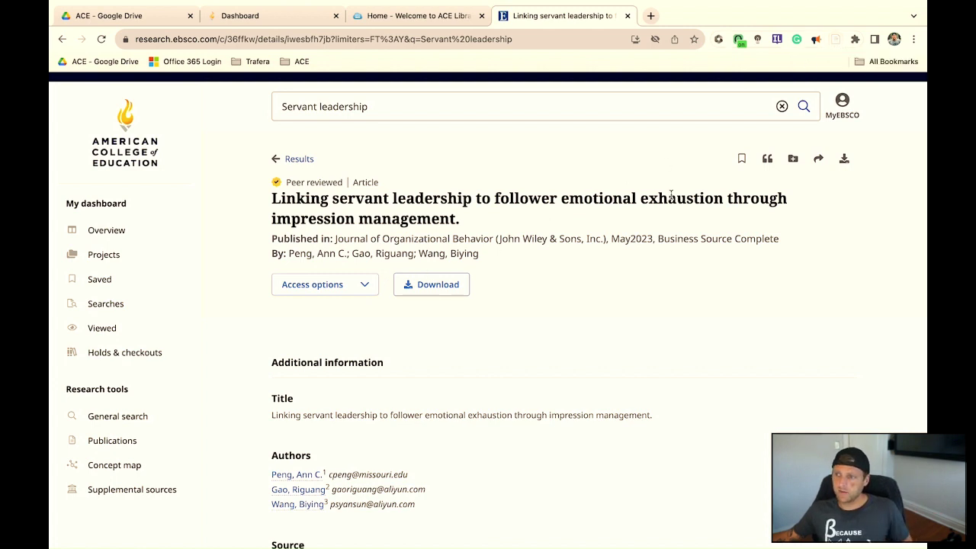
# Export the article's citation in RIS format and accept the Zotero Connector import
pyautogui.click(768, 159)
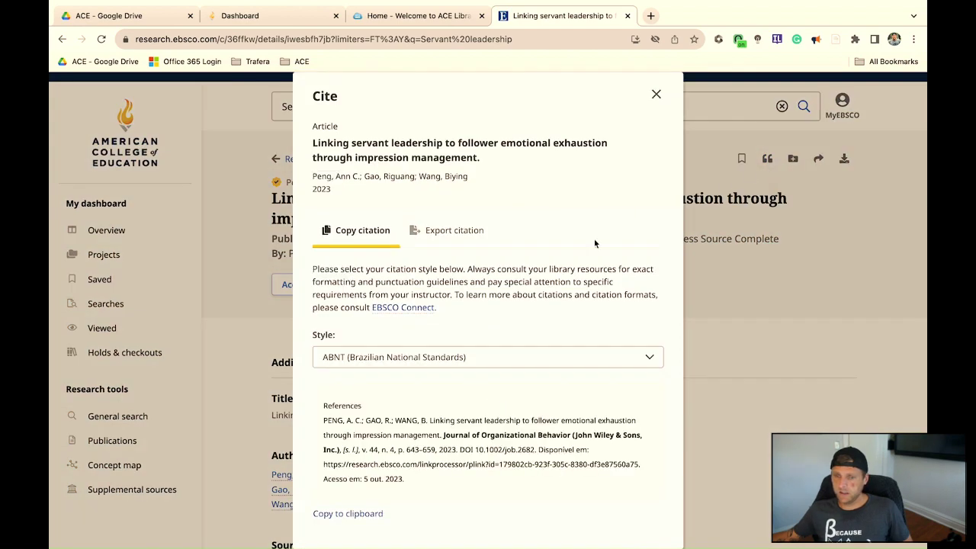
pyautogui.click(460, 231)
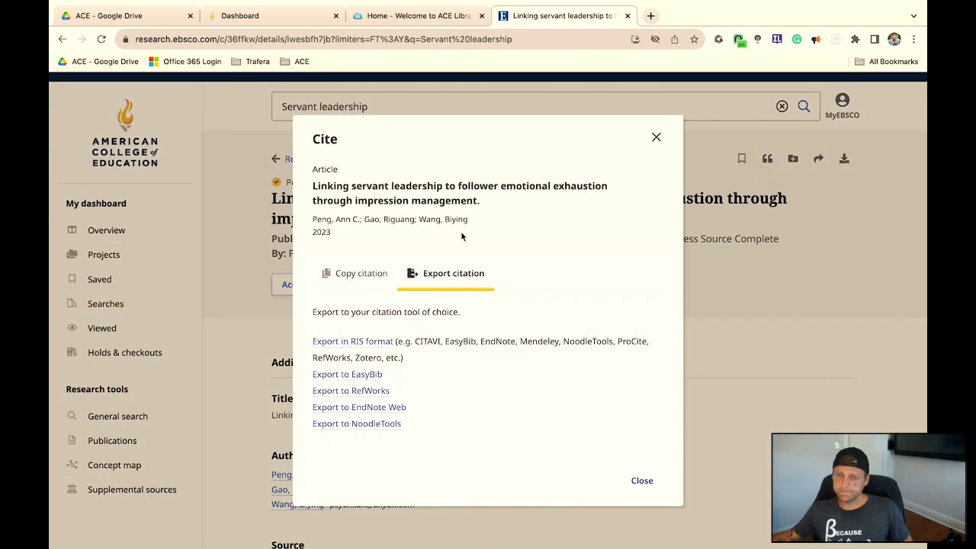
pyautogui.click(374, 343)
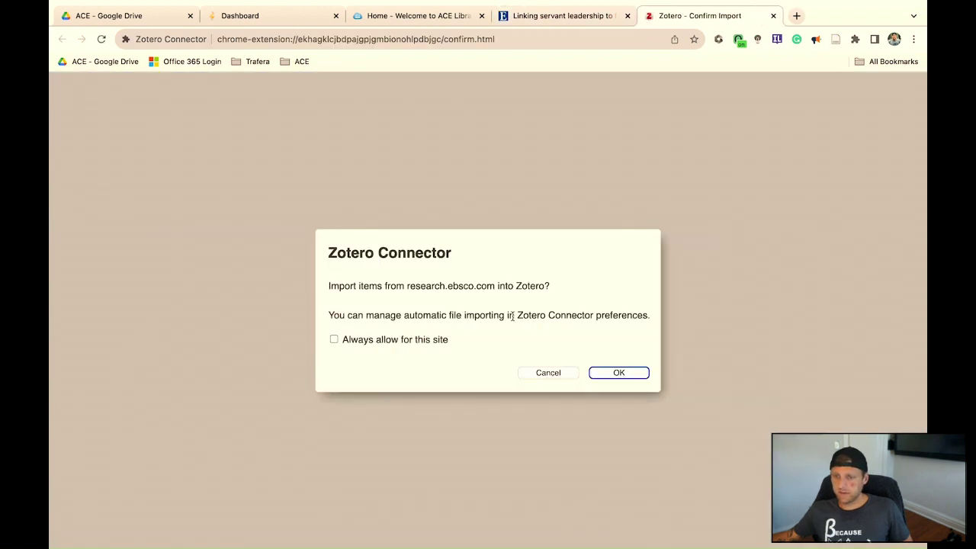
pyautogui.click(613, 375)
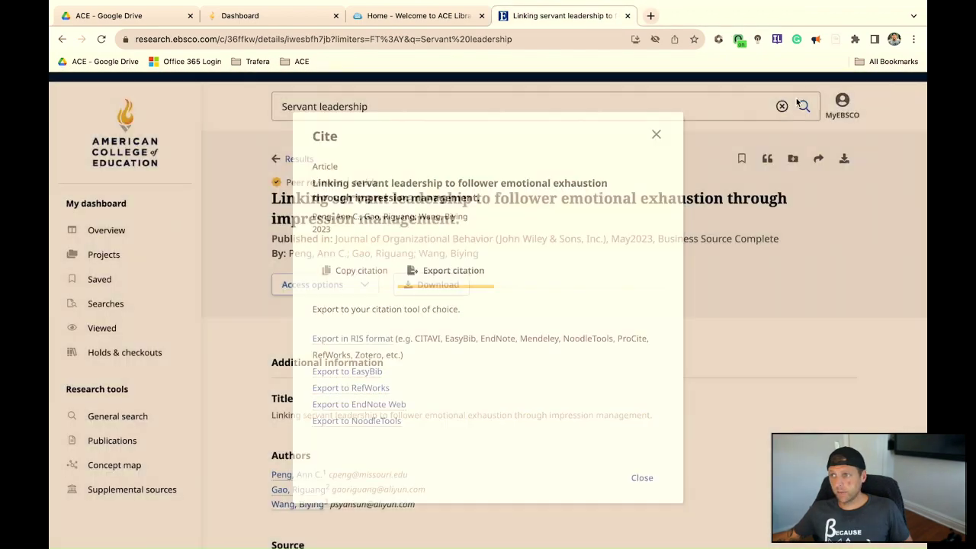
pyautogui.press('Escape')
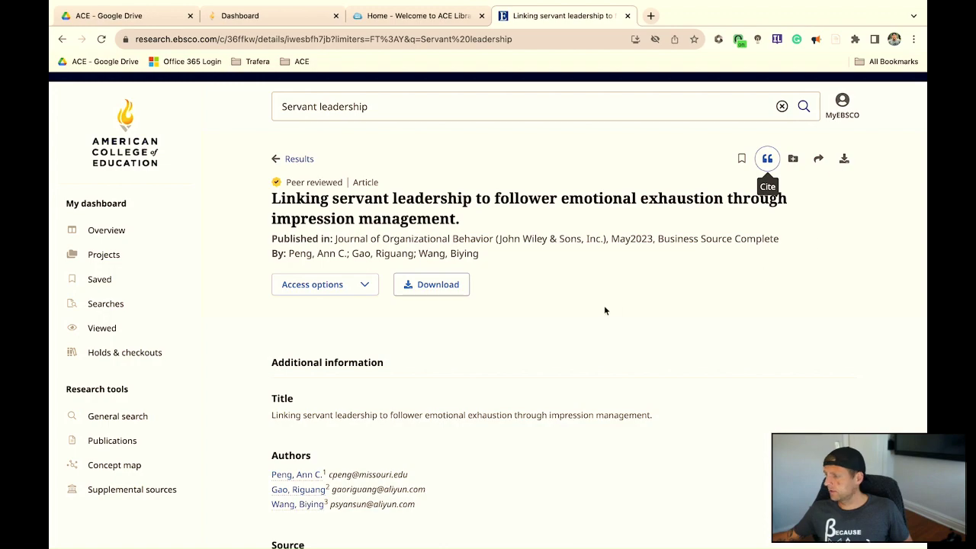
pyautogui.hotkey('ctrl', 'Up')
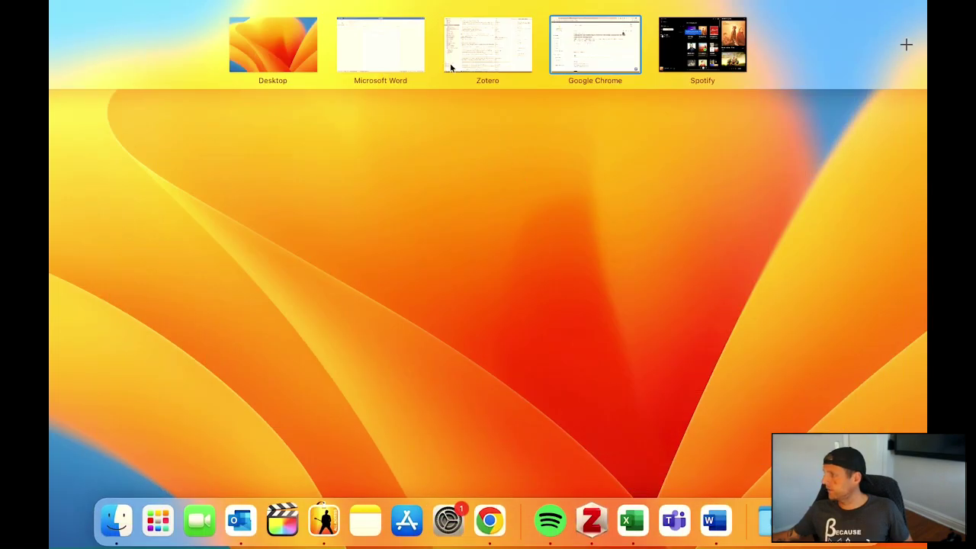
# In Zotero, review the new article's title in the Info pane (Journal of Organizational Behavior, 2023)
pyautogui.click(468, 53)
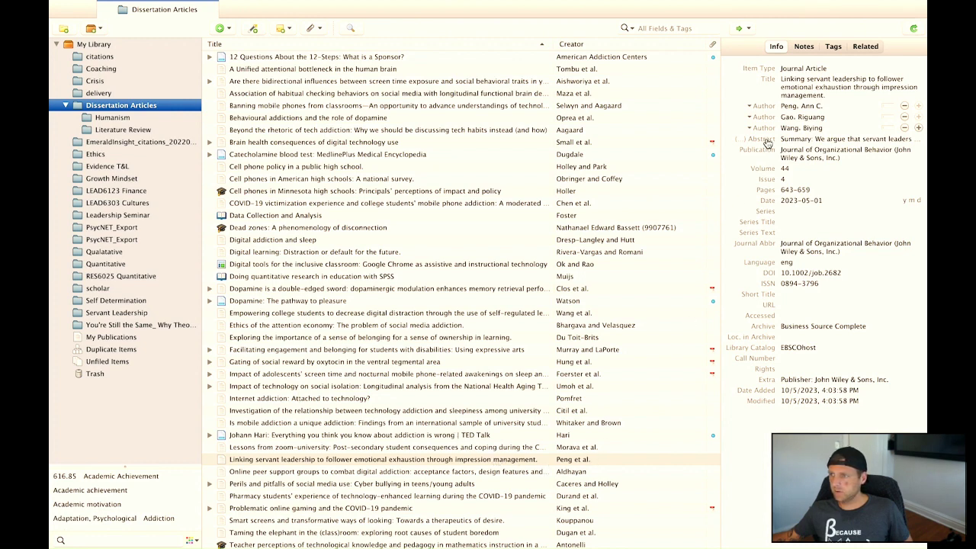
pyautogui.click(802, 88)
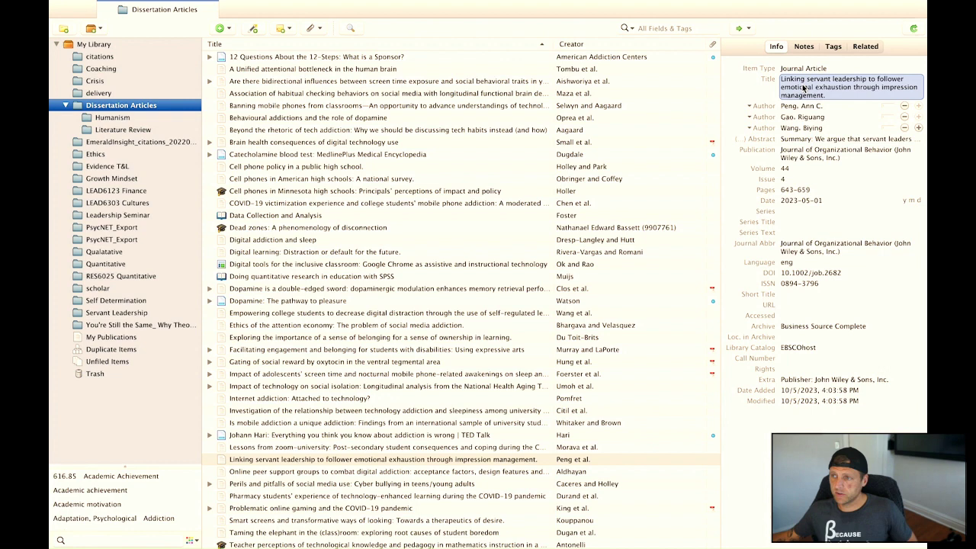
pyautogui.click(802, 87)
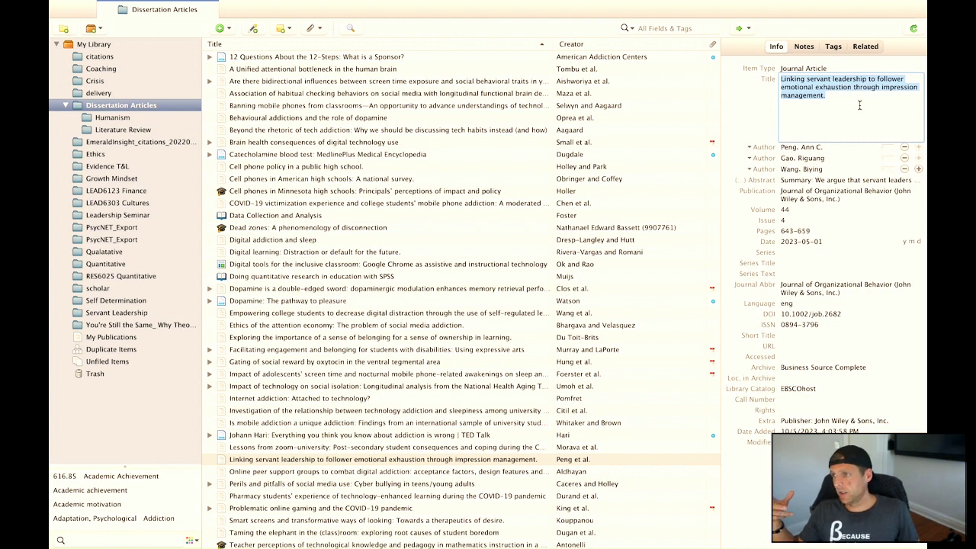
pyautogui.click(766, 115)
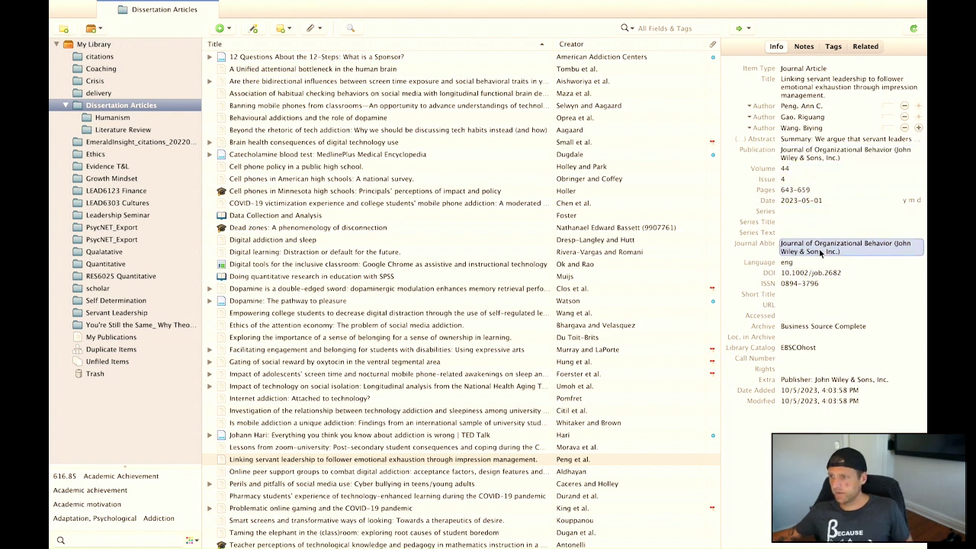
# Change the article's Date field from 2023-05-01 to 2023
pyautogui.click(798, 202)
pyautogui.click(834, 200)
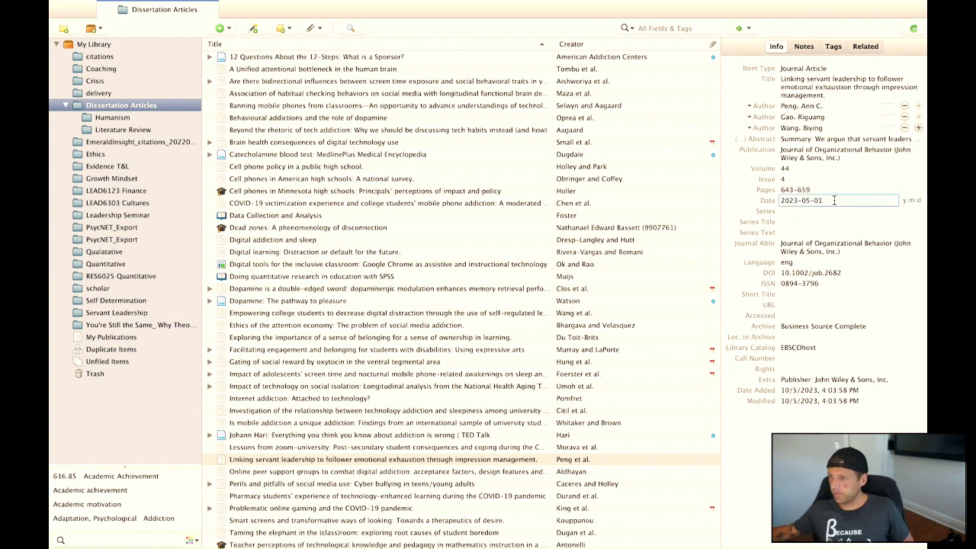
pyautogui.press('BackSpace')
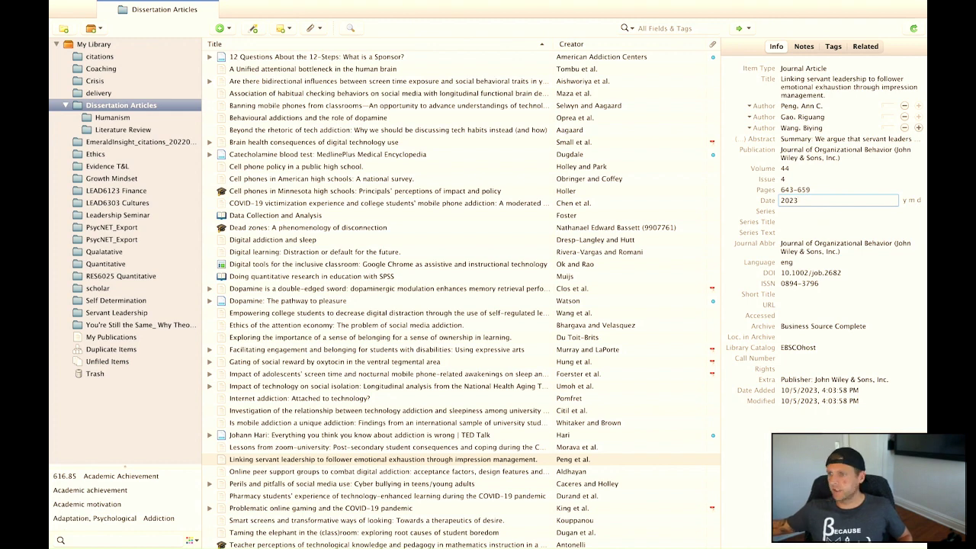
pyautogui.press('Return')
pyautogui.click(796, 200)
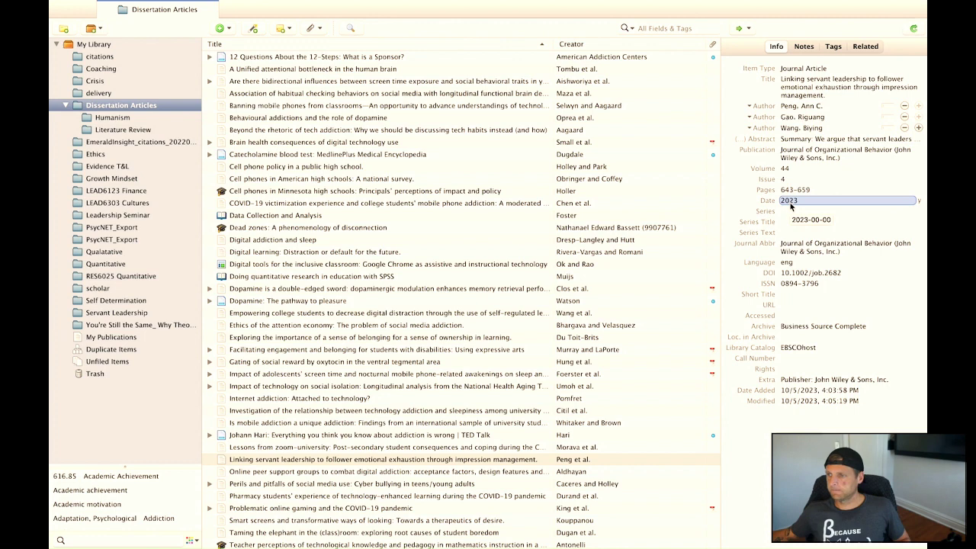
pyautogui.click(792, 273)
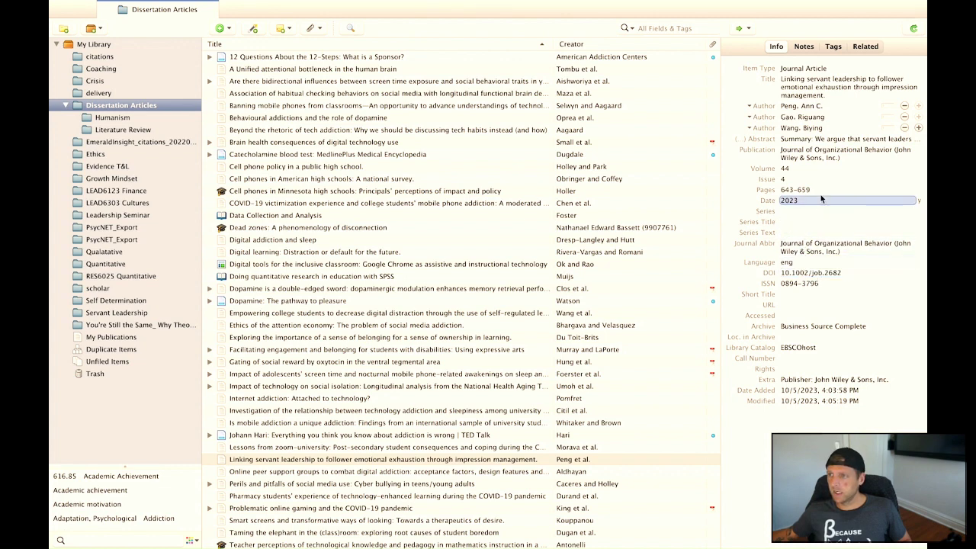
# Review the article's subject tags: Servant leadership, Psychological burnout, Office politics, Mental fatigue
pyautogui.click(802, 47)
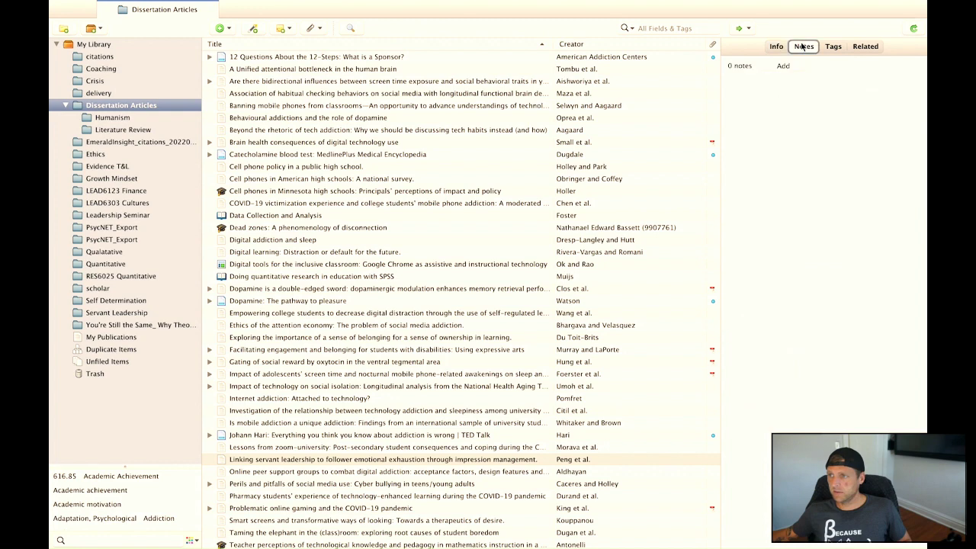
pyautogui.click(834, 50)
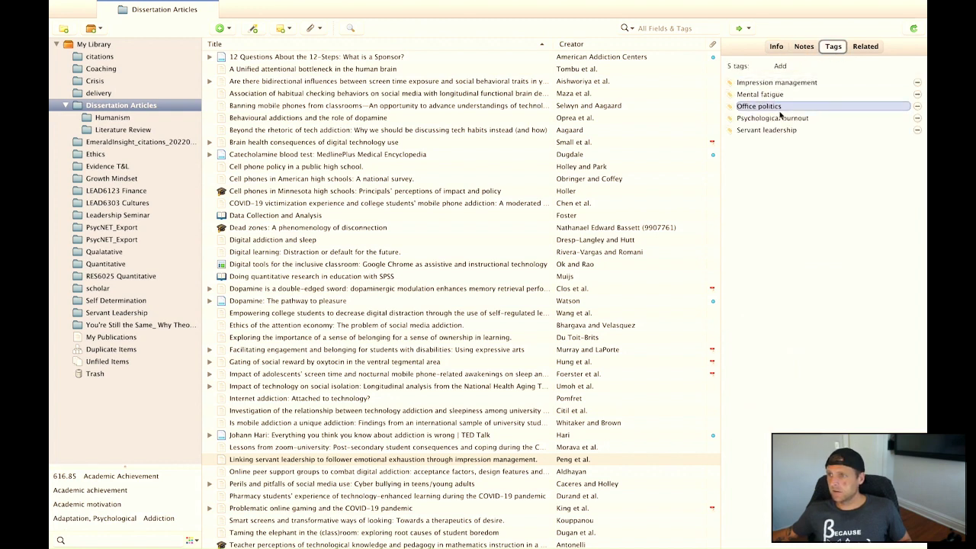
pyautogui.click(759, 132)
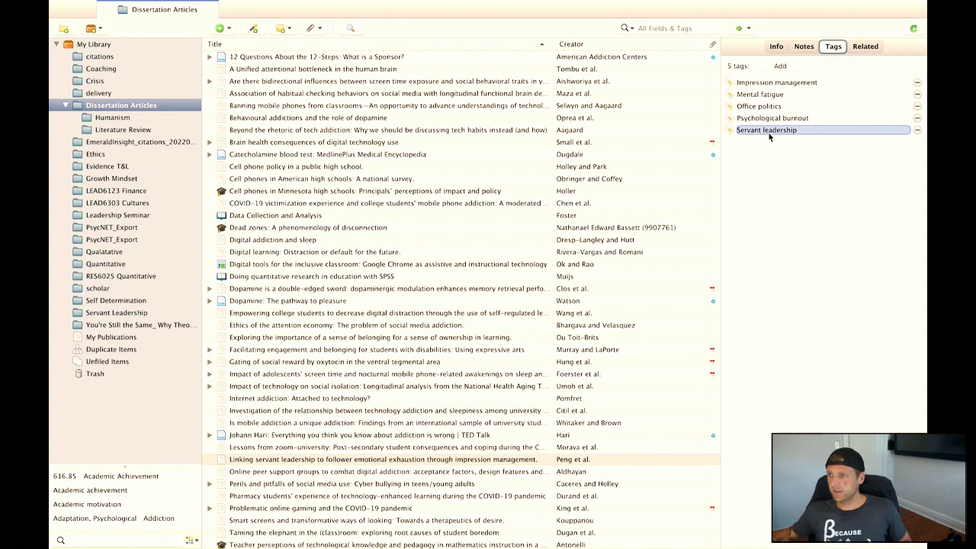
pyautogui.click(787, 120)
pyautogui.click(785, 108)
pyautogui.click(779, 96)
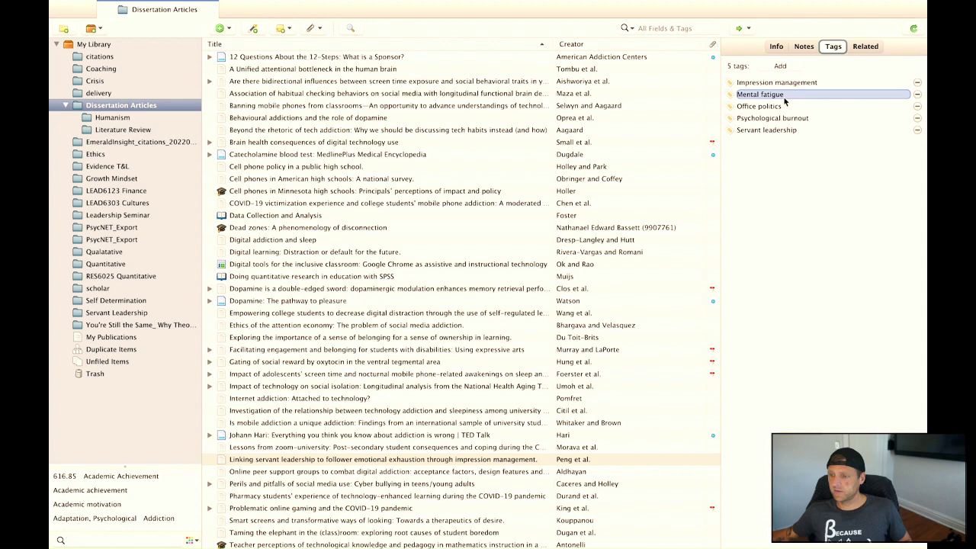
pyautogui.click(789, 188)
# Finish with the Office politics tag and return to the EBSCO article page in Chrome
pyautogui.click(785, 94)
pyautogui.click(788, 107)
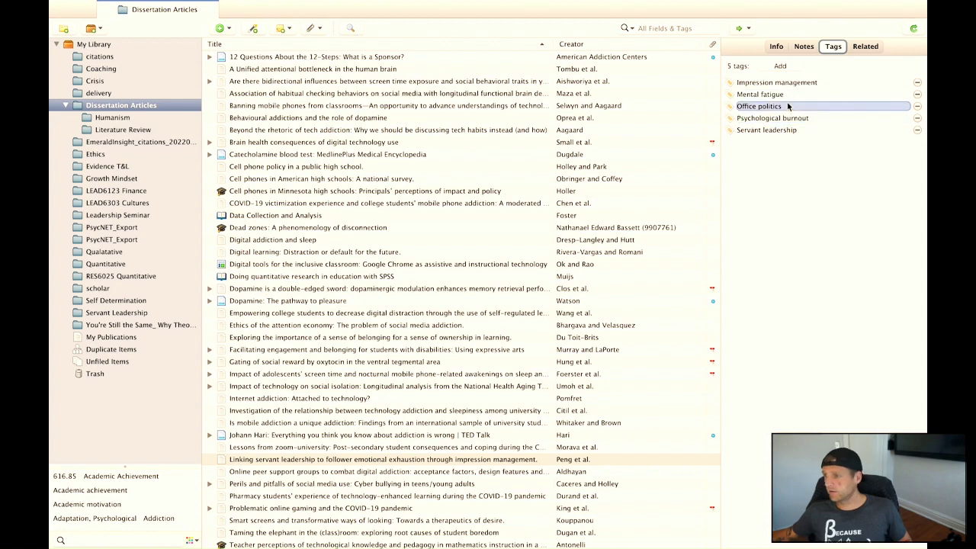
pyautogui.hotkey('ctrl', 'Up')
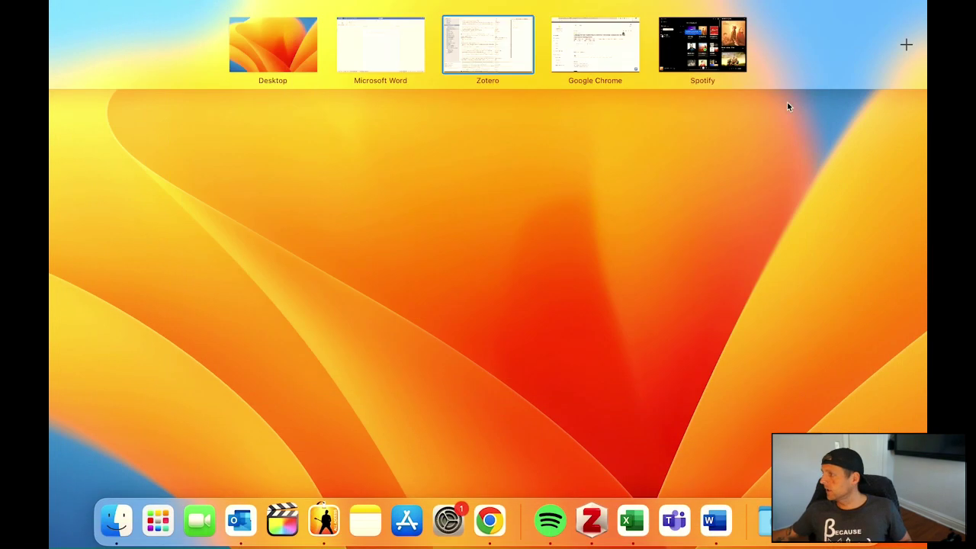
pyautogui.click(621, 69)
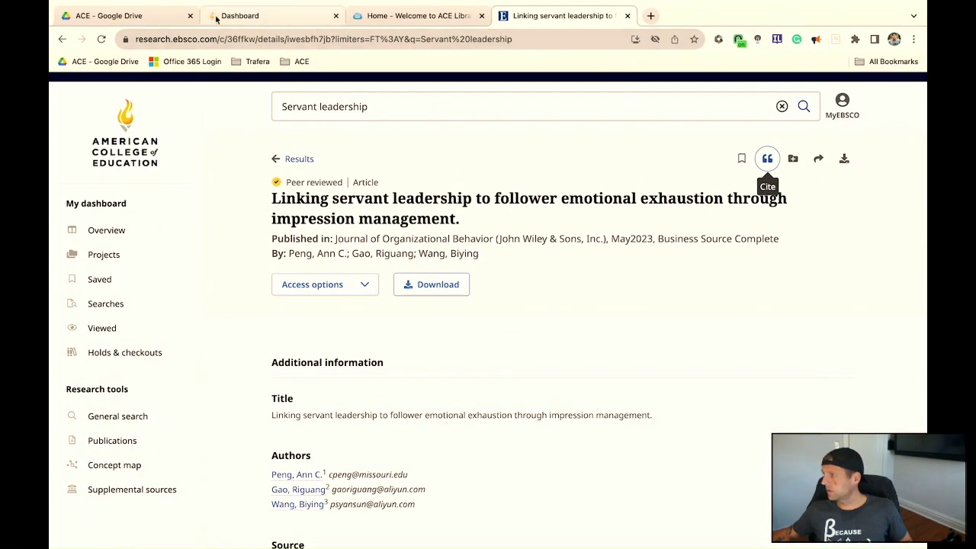
# Create a new blank Google Doc from the ACE folder in Google Drive
pyautogui.click(165, 19)
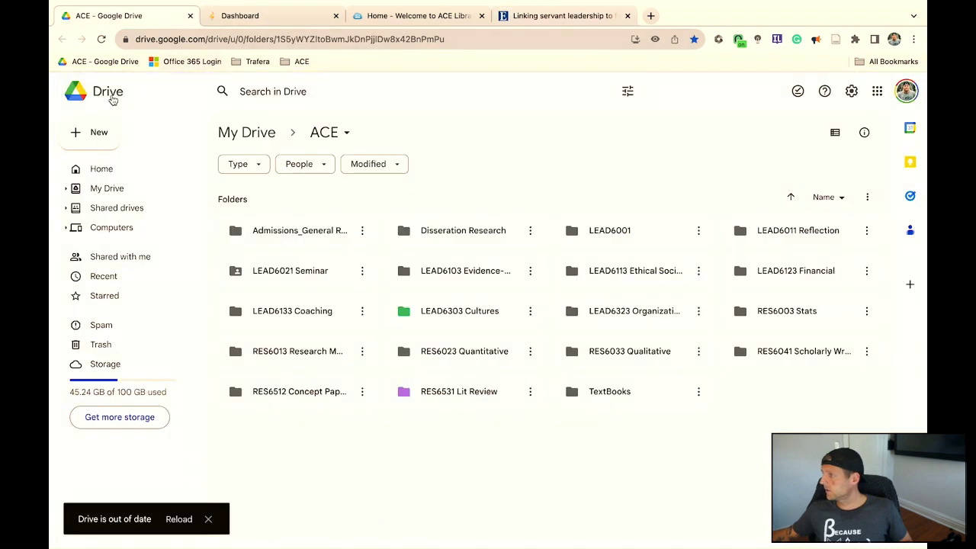
pyautogui.click(99, 132)
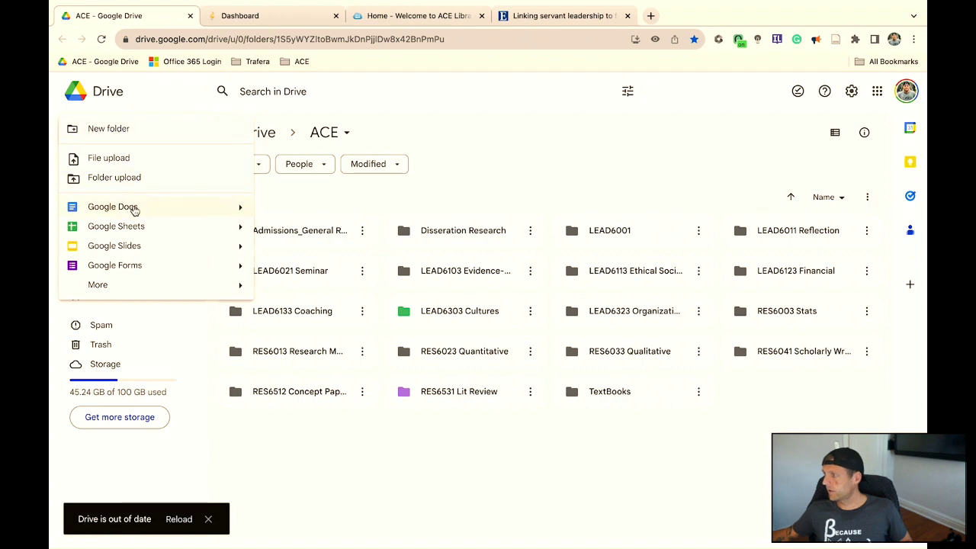
pyautogui.click(160, 211)
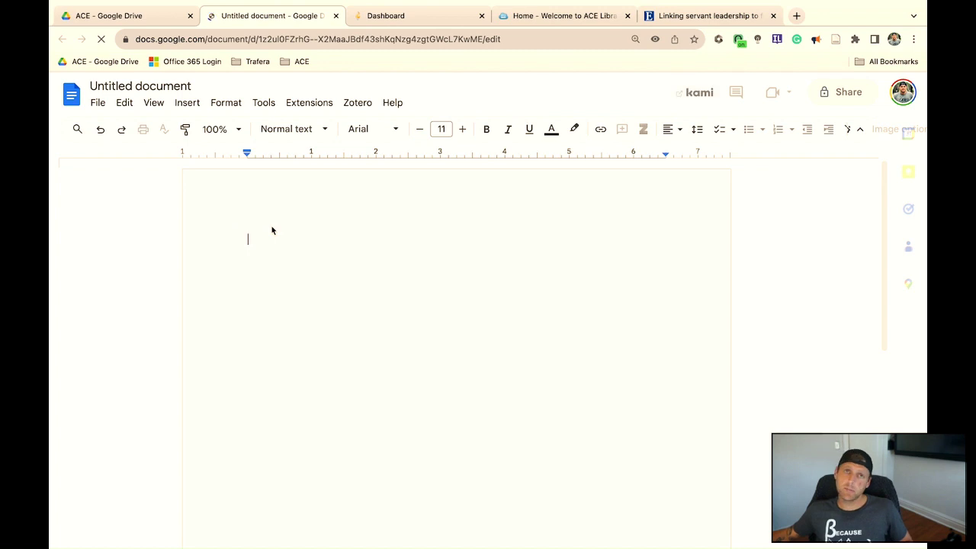
# Start a Zotero citation, authorize the Google account, and choose APA 7th edition as citation style
pyautogui.click(359, 105)
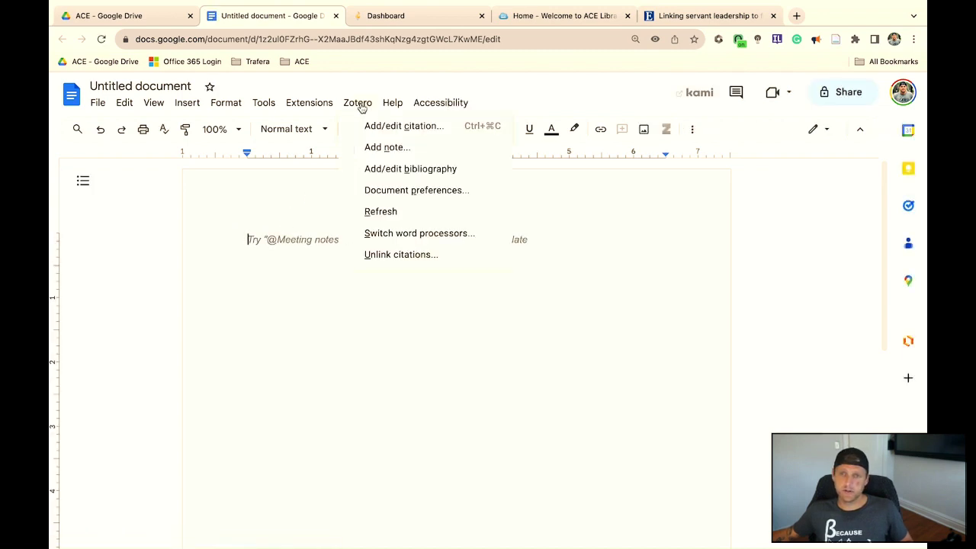
pyautogui.click(414, 137)
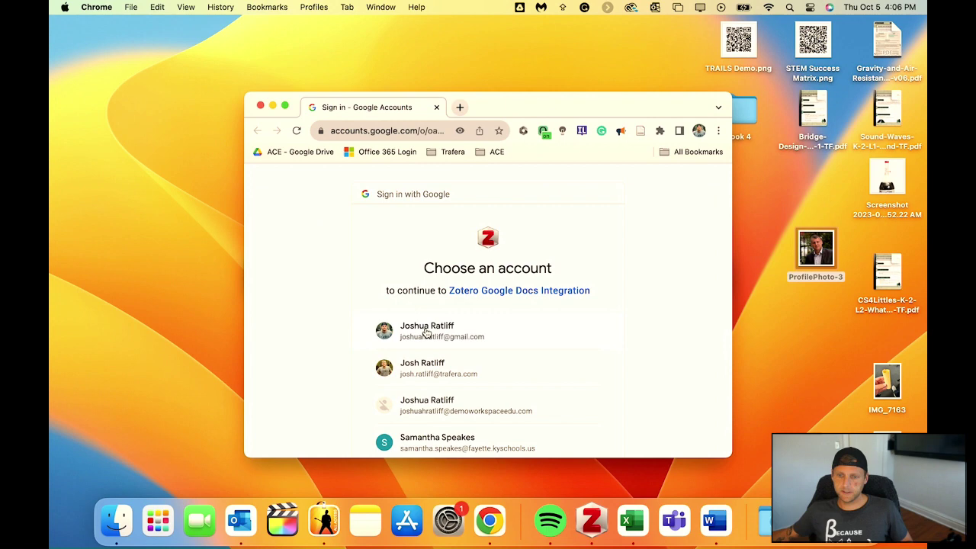
pyautogui.click(425, 329)
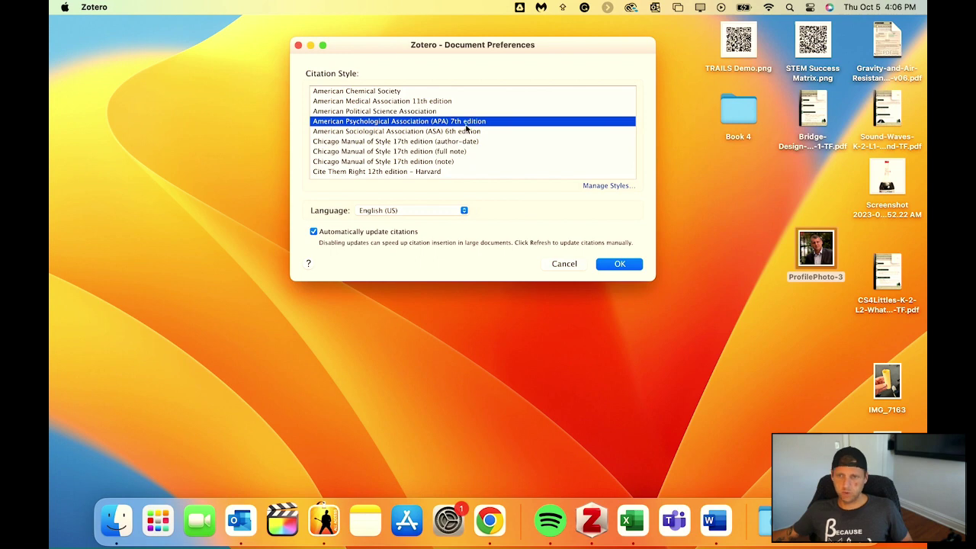
pyautogui.click(620, 264)
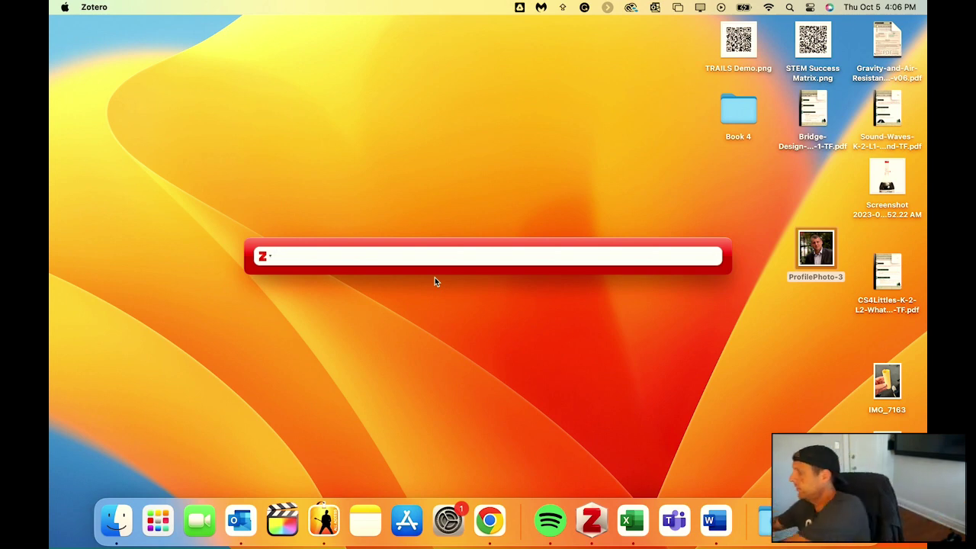
# Search 'servan' and insert the Dami et al. (2022) citation into the Google Doc
pyautogui.write('servan')
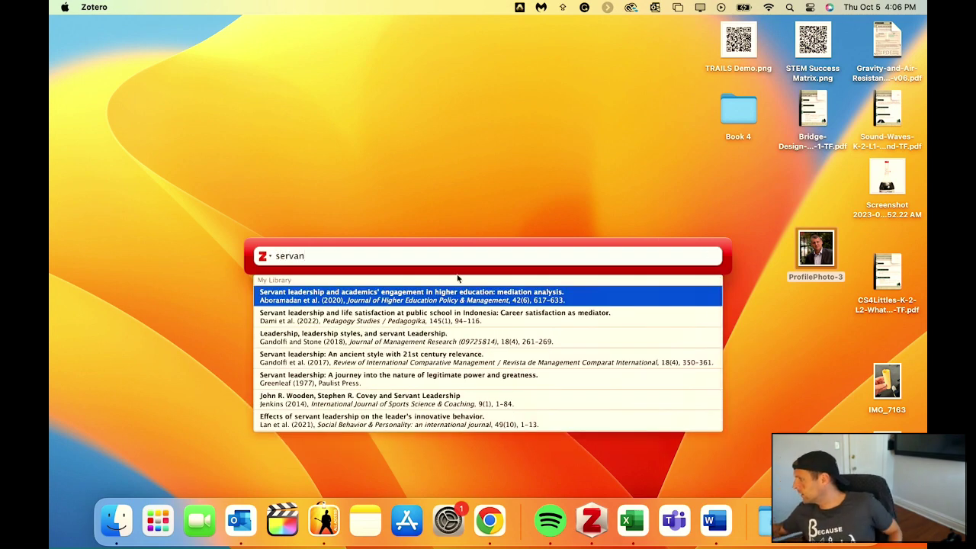
pyautogui.click(370, 321)
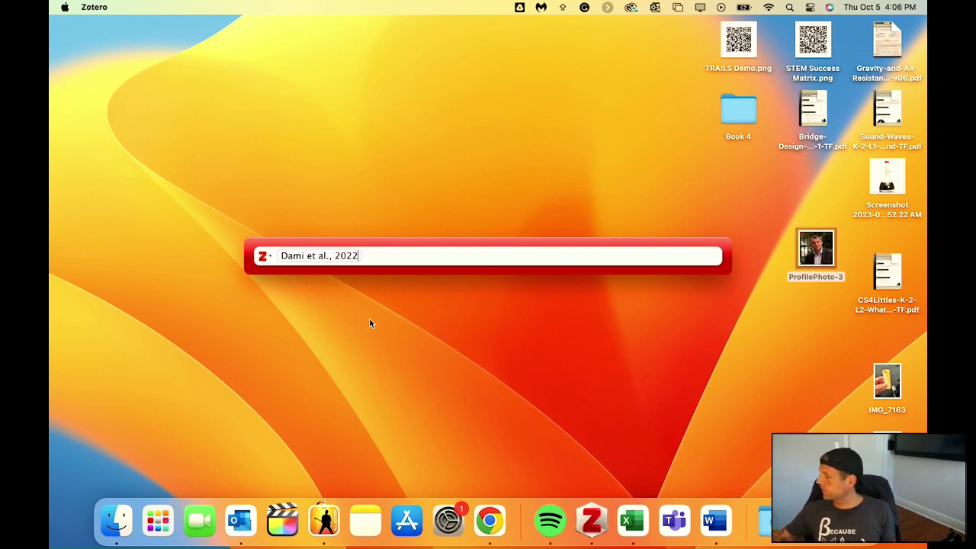
pyautogui.press('Return')
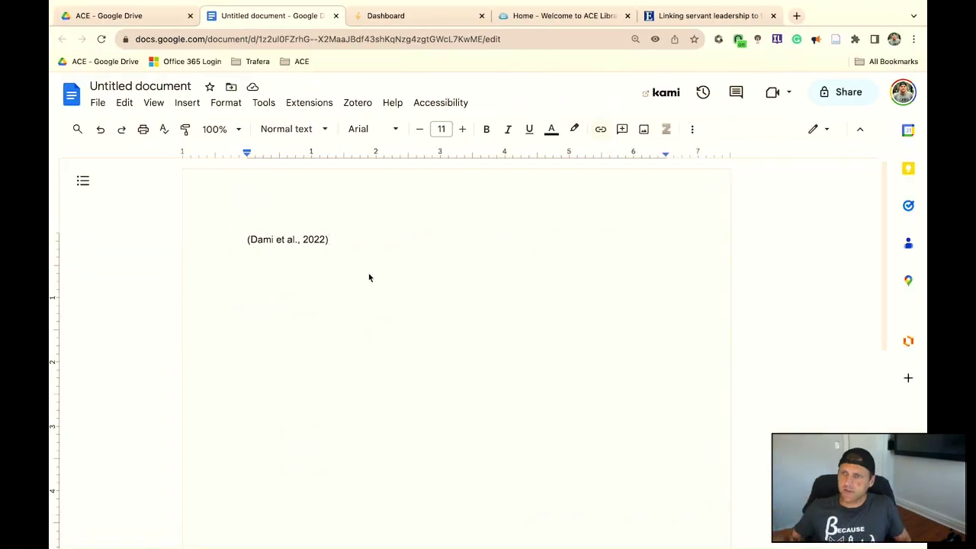
pyautogui.hotkey('ctrl', 'Up')
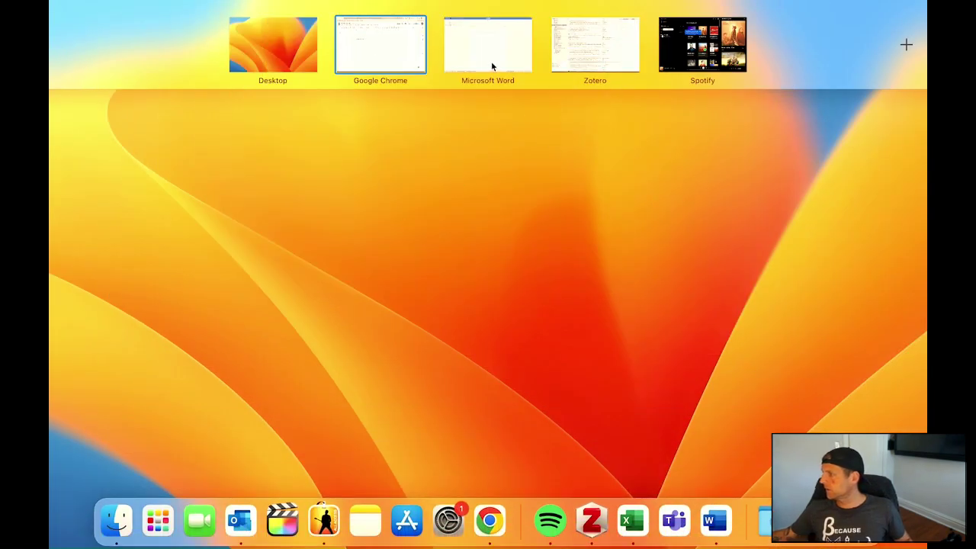
# In Word, add a period after the servant leadership sentence and search Zotero for 'seva'
pyautogui.click(492, 67)
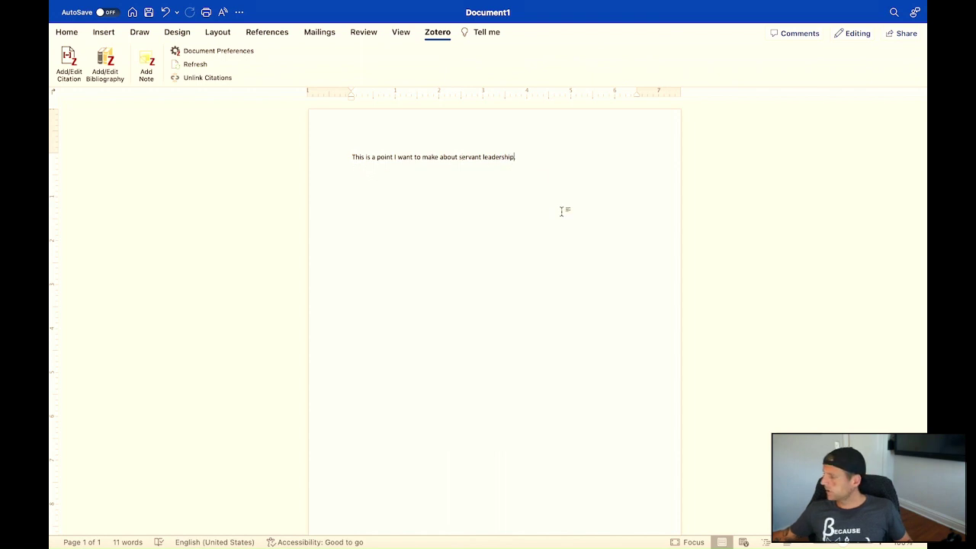
pyautogui.write('.')
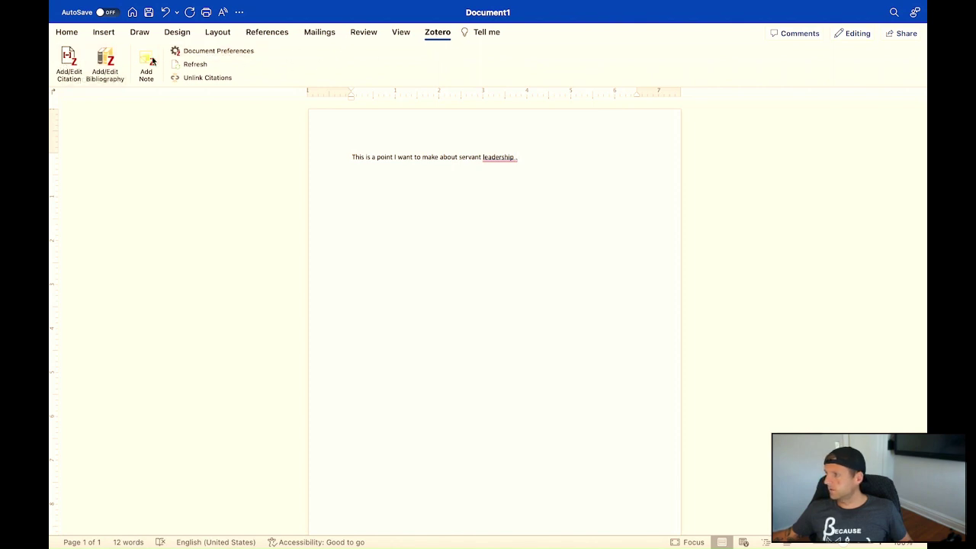
pyautogui.click(75, 66)
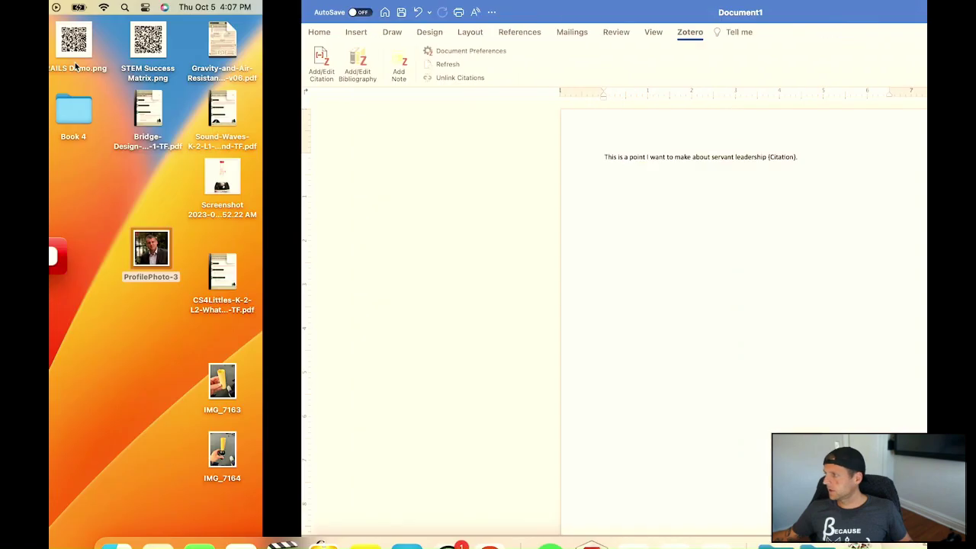
pyautogui.write('seva')
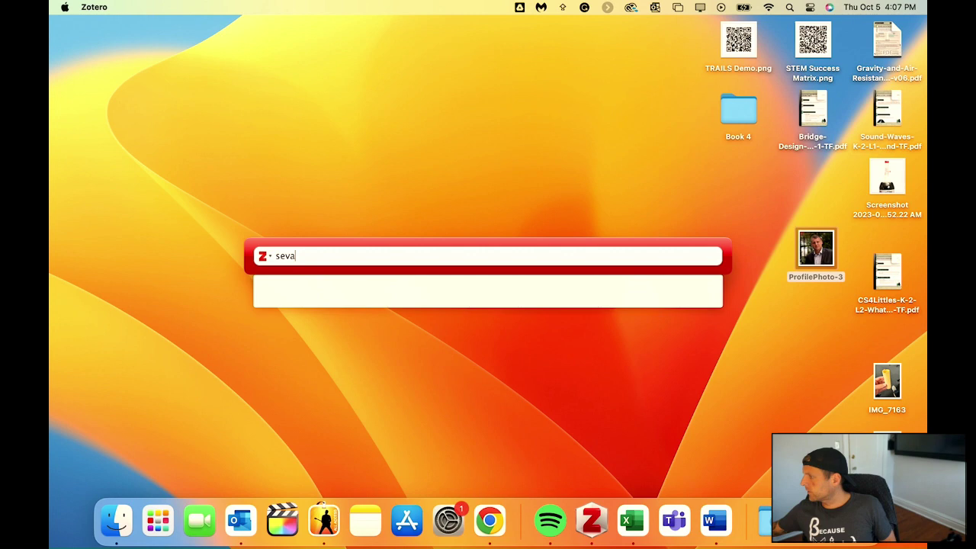
# Fix the search text and insert the (Dami et al., 2022) citation into the servant leadership sentence
pyautogui.press('BackSpace')
pyautogui.press('BackSpace')
pyautogui.write('rv')
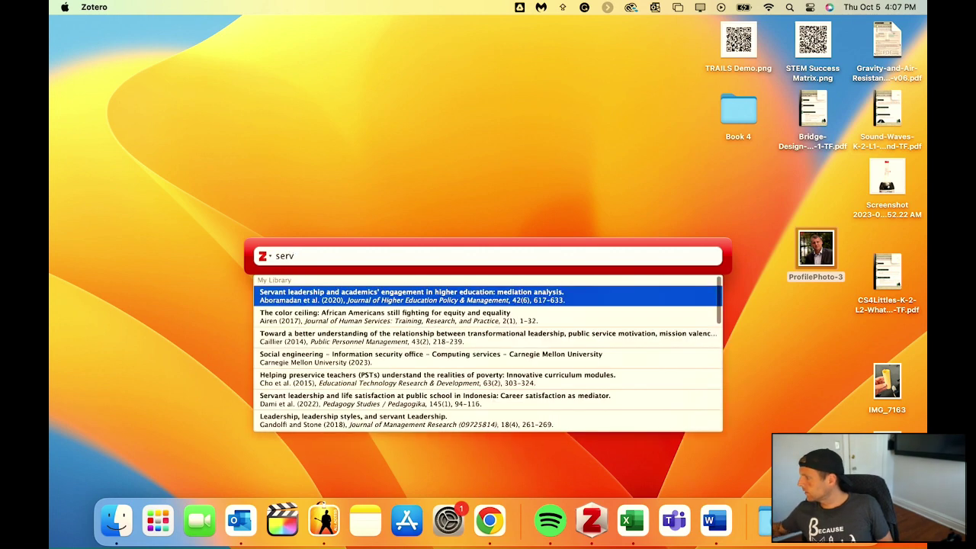
pyautogui.click(310, 402)
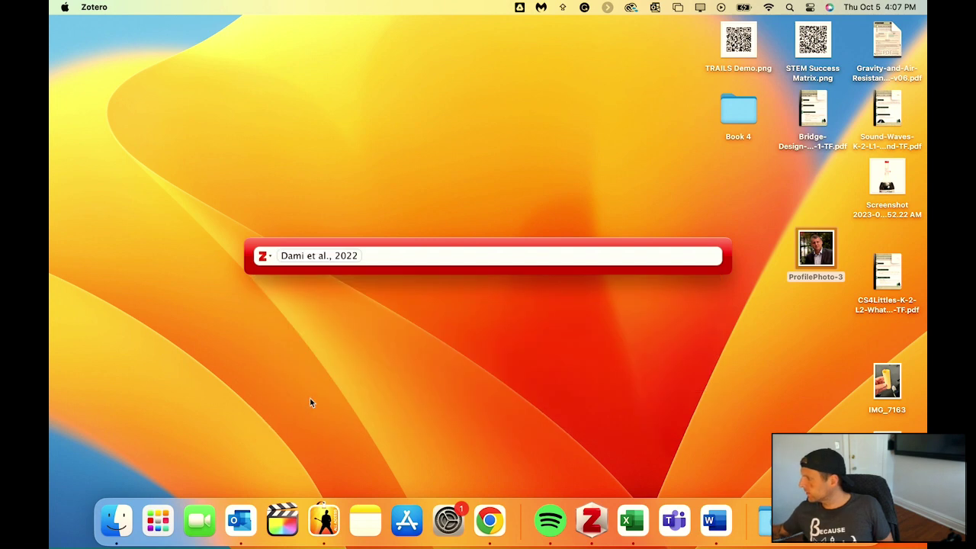
pyautogui.press('Return')
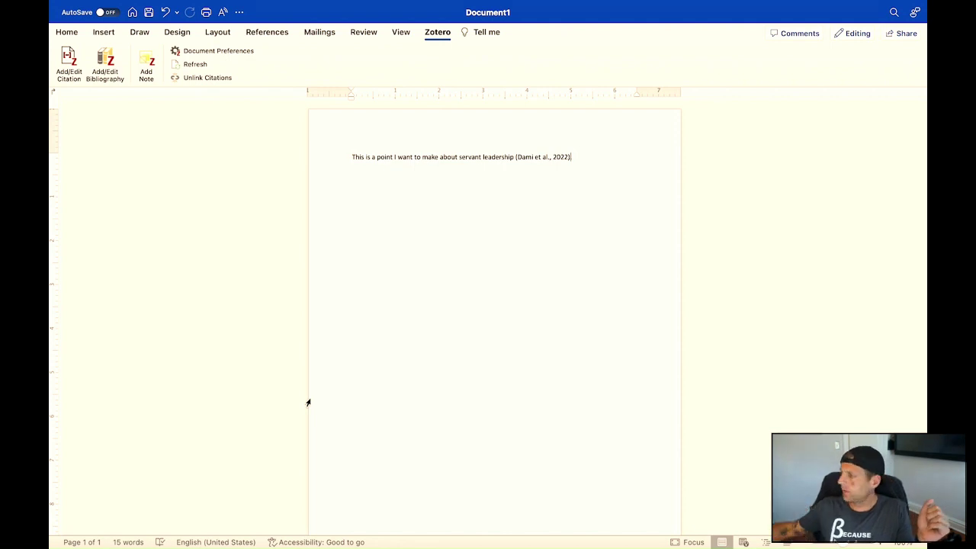
# Close the sentence with a period, add a 'References' heading, and insert the Dami et al. (2022) bibliography
pyautogui.write('.')
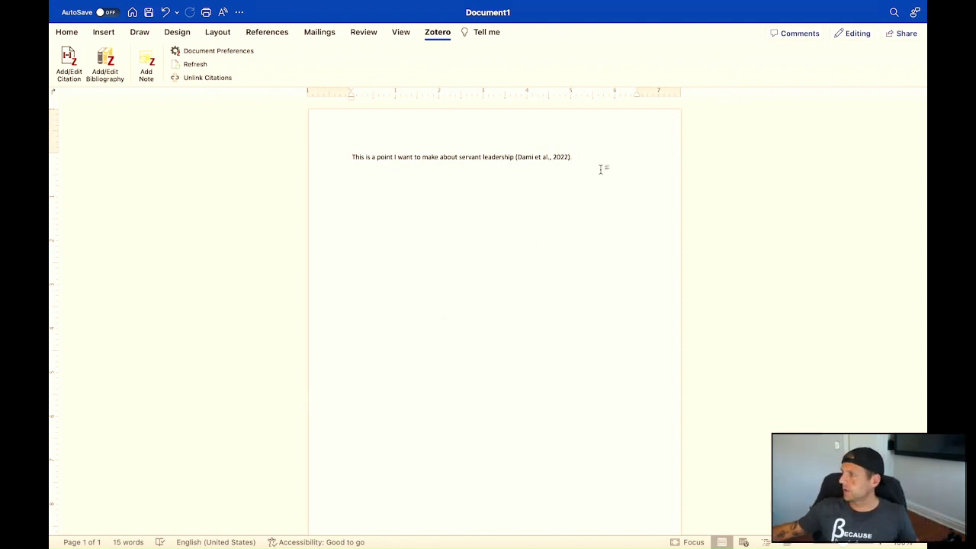
pyautogui.press('Return')
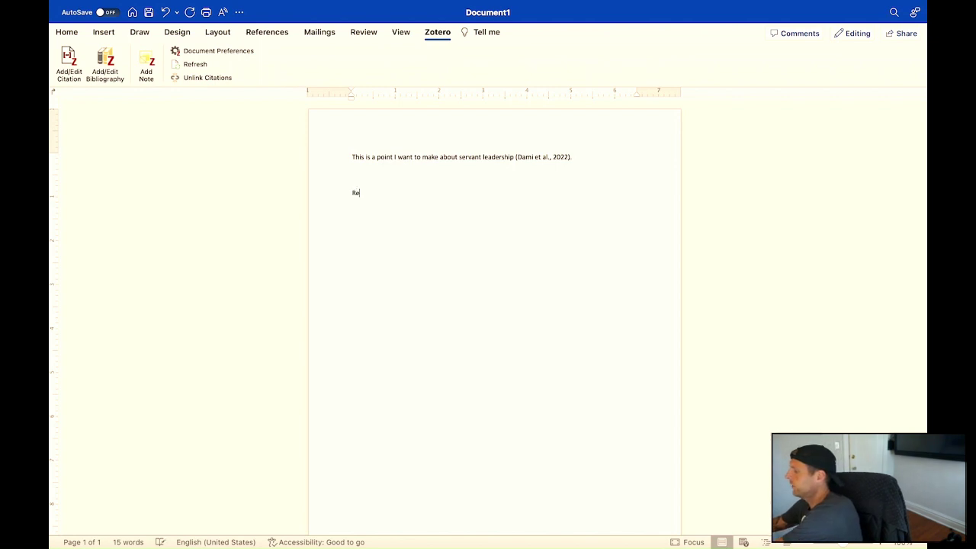
pyautogui.write('ferences')
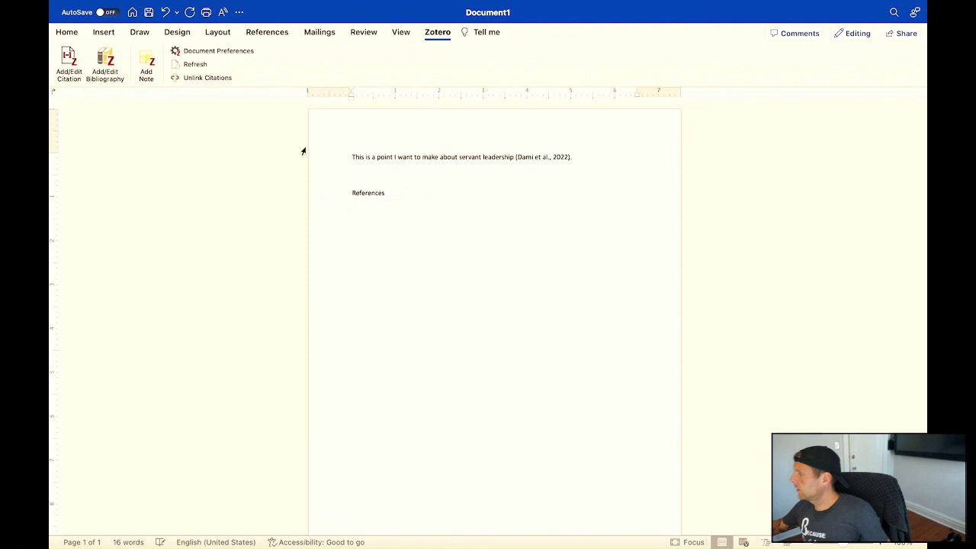
pyautogui.click(110, 69)
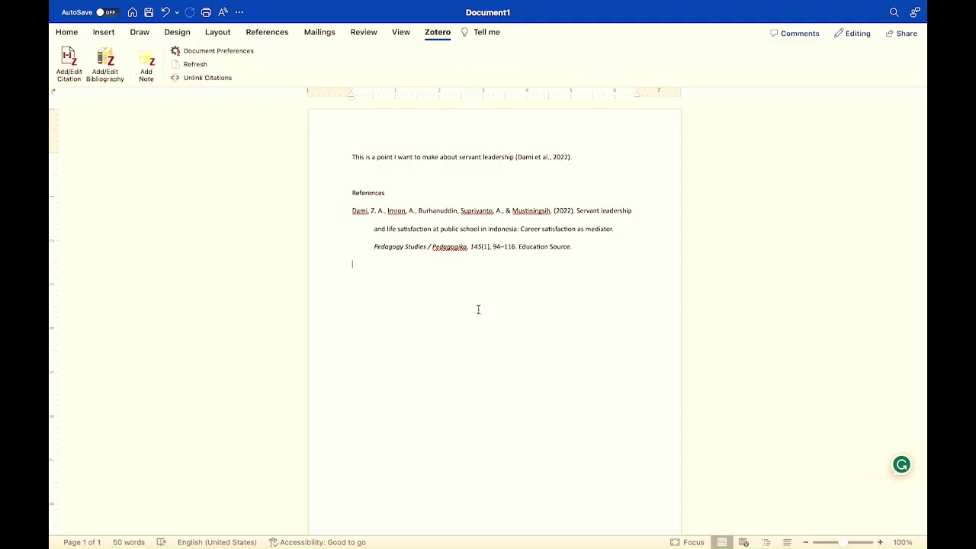
pyautogui.hotkey('ctrl', 'Up')
pyautogui.click(384, 275)
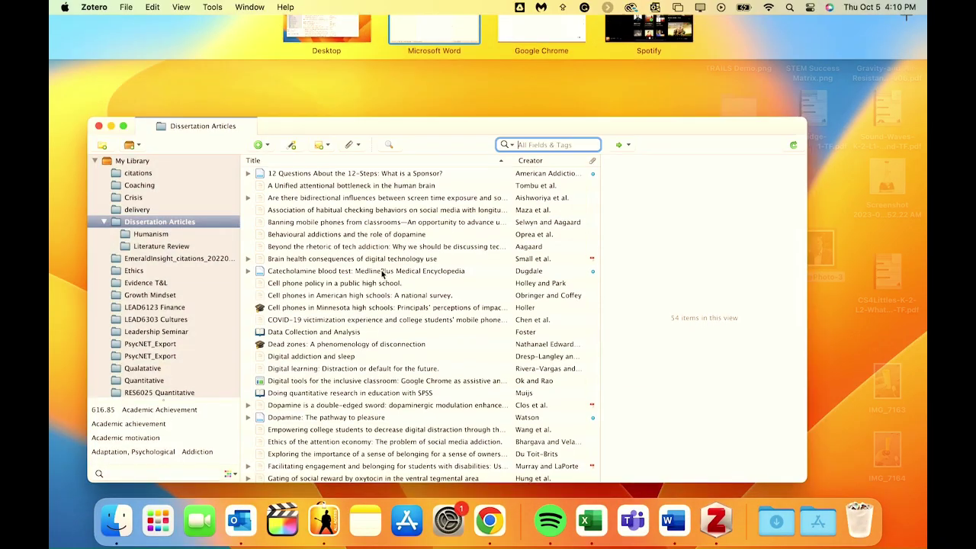